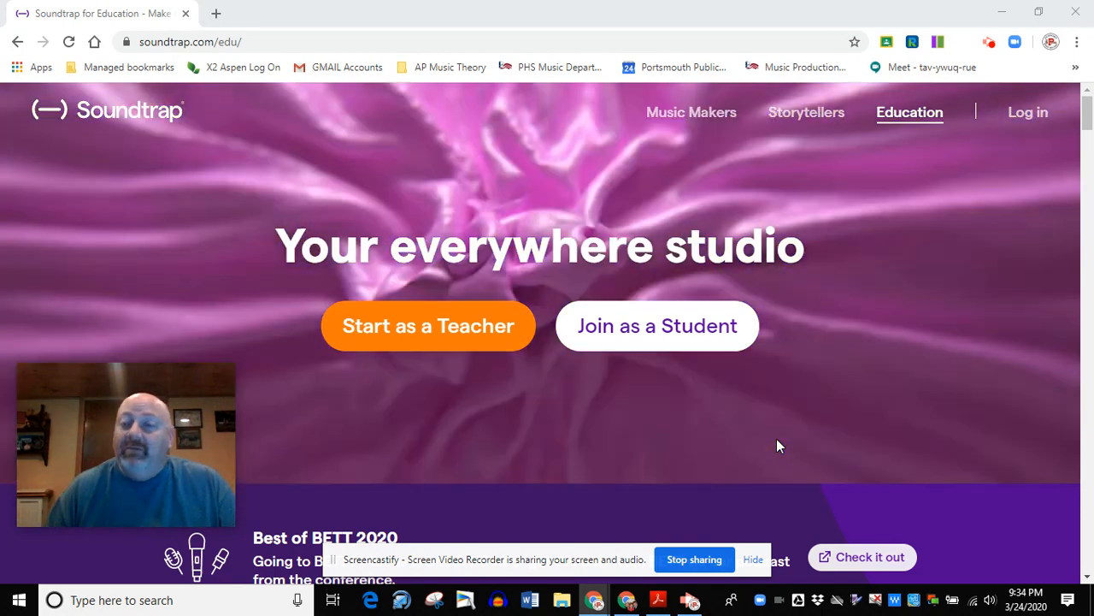
Log in to Soundtrap with the school Google account.
{"action": "left_click_drag", "start_coordinate": [776, 445], "coordinate": [1040, 125]}
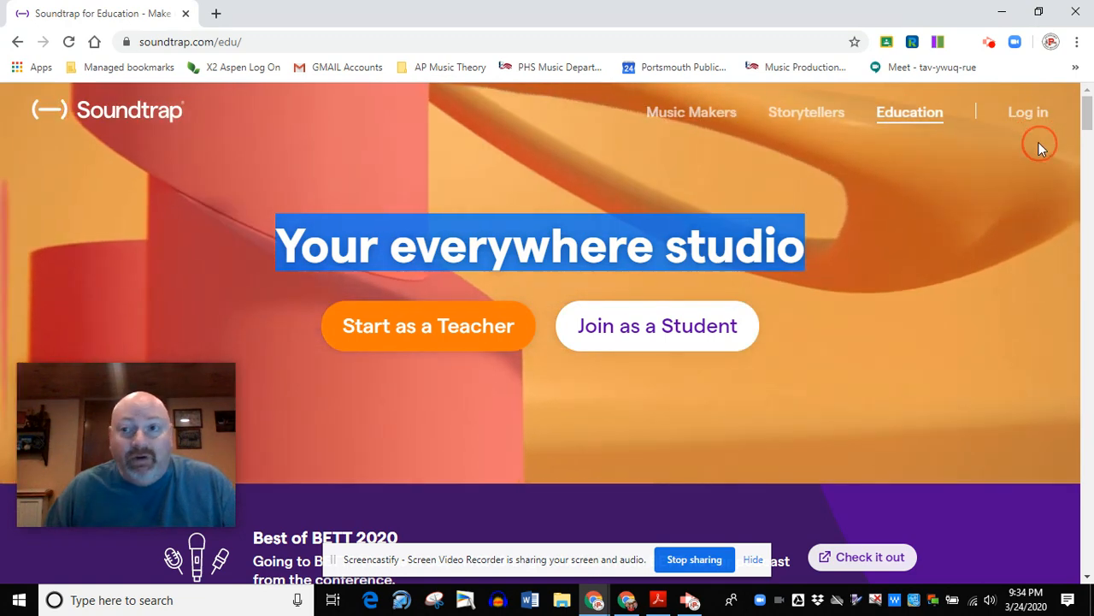
{"action": "left_click", "coordinate": [1022, 128]}
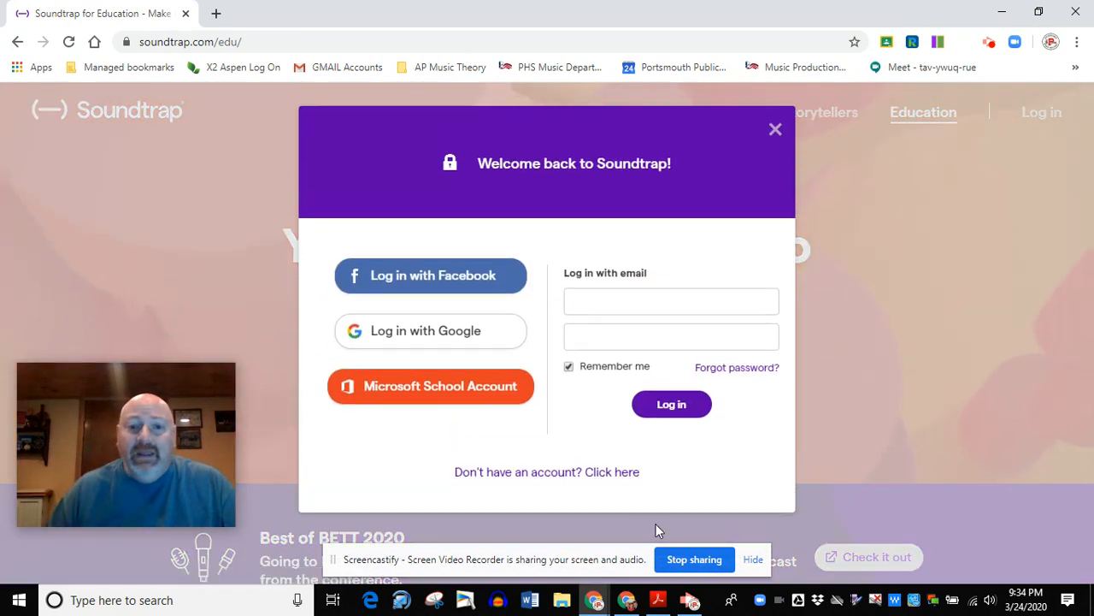
{"action": "left_click_drag", "start_coordinate": [438, 476], "coordinate": [684, 484]}
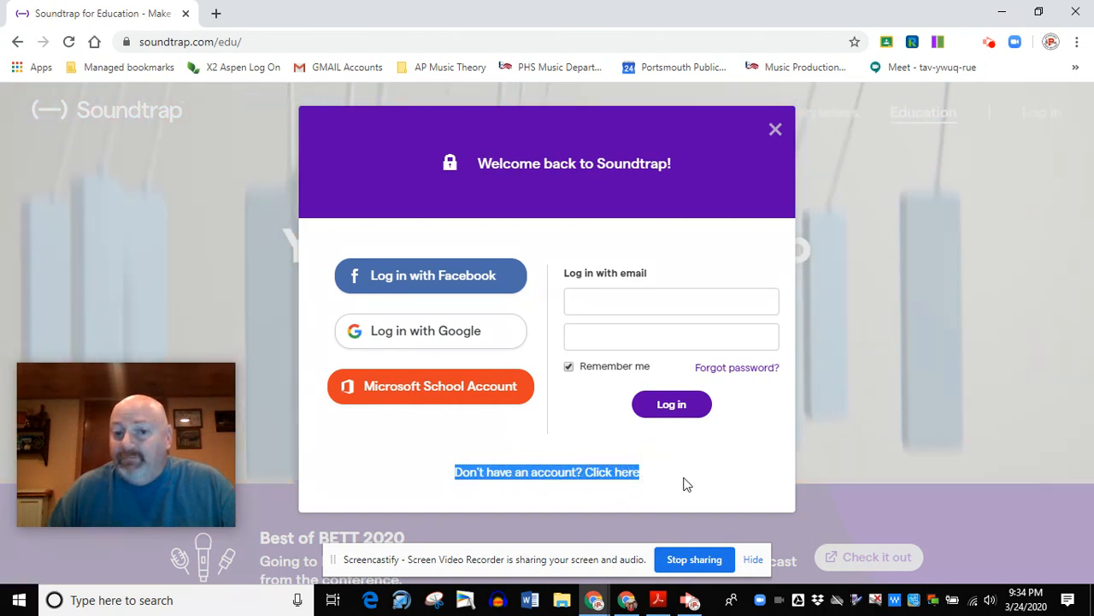
{"action": "left_click", "coordinate": [678, 453]}
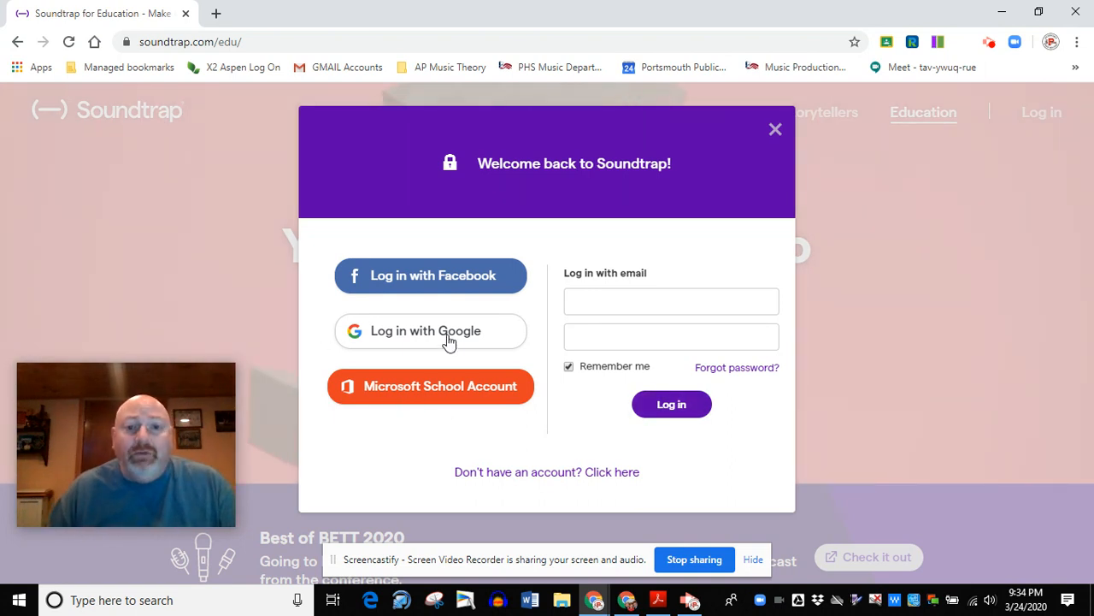
{"action": "left_click", "coordinate": [448, 340]}
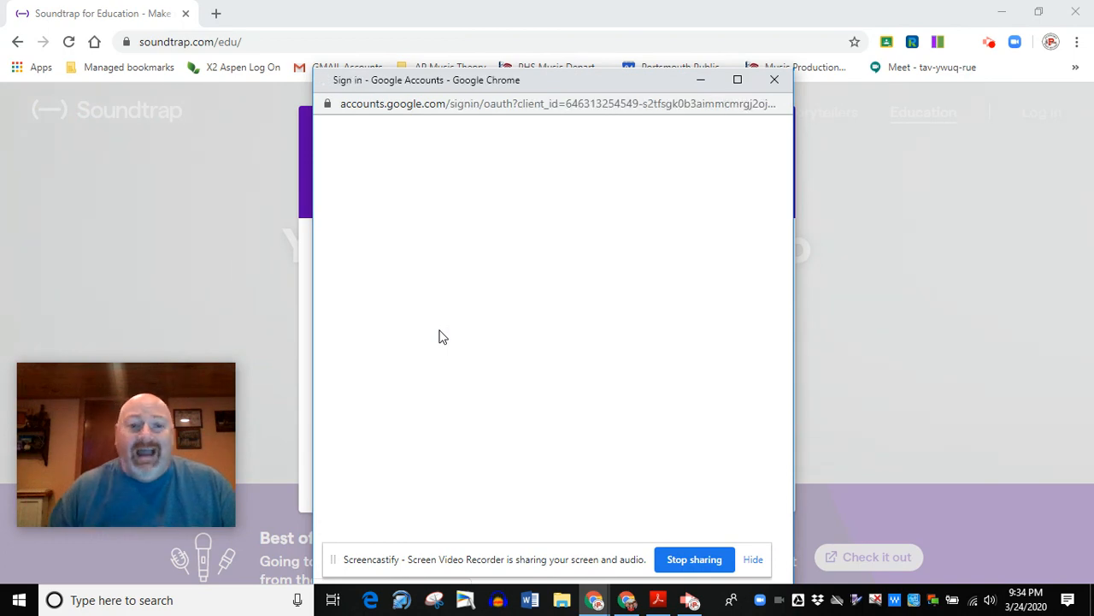
{"action": "left_click", "coordinate": [430, 313]}
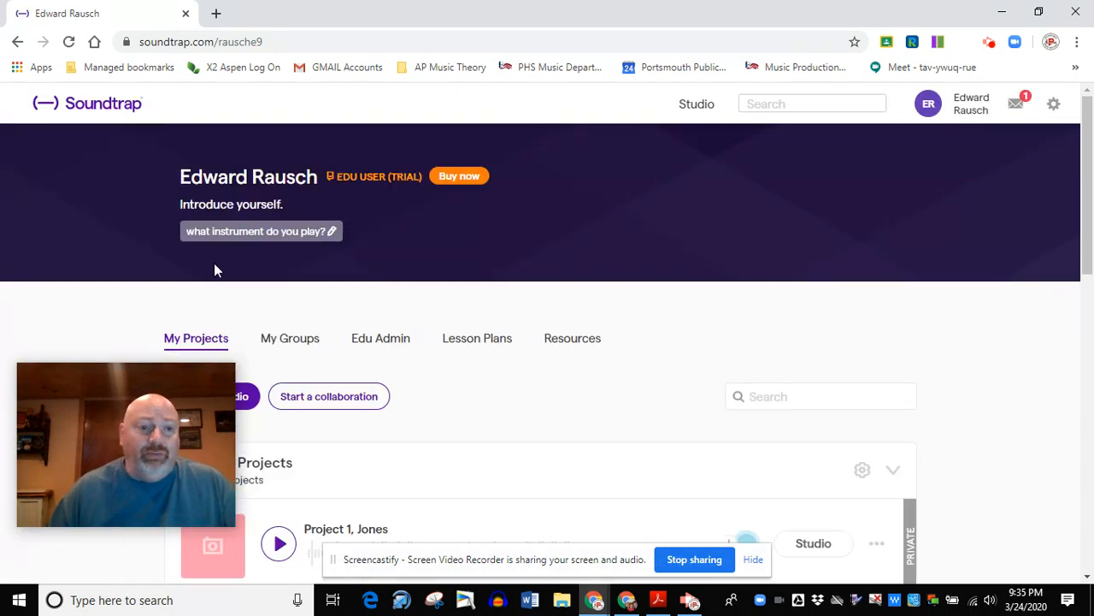
Enter the studio from My Projects and start a new Music project.
{"action": "left_click_drag", "start_coordinate": [162, 393], "coordinate": [965, 321]}
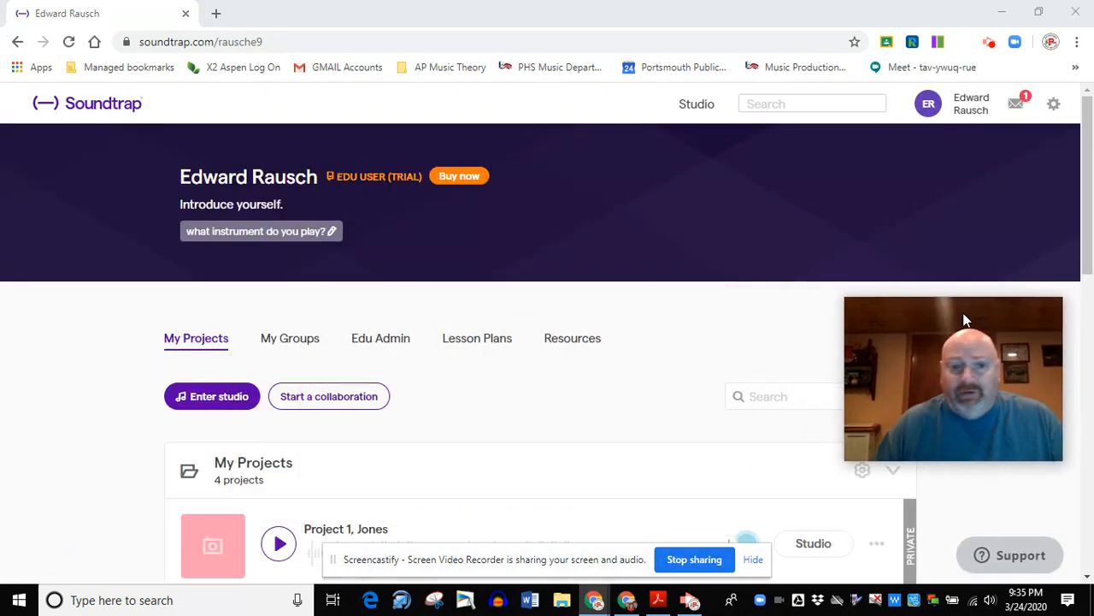
{"action": "scroll", "coordinate": [547, 402], "scroll_direction": "down", "scroll_amount": 5}
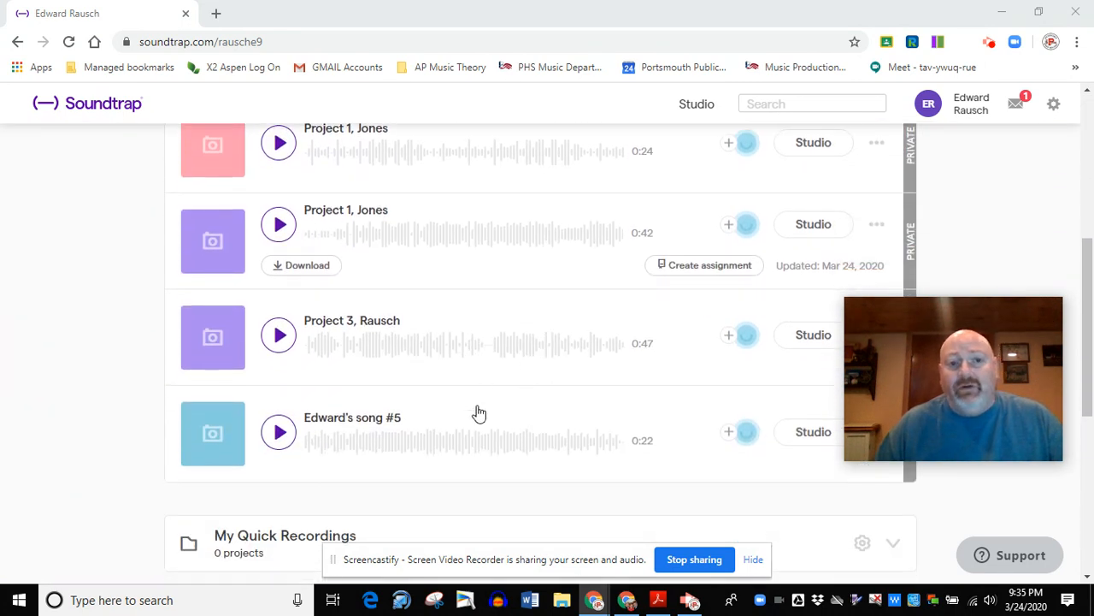
{"action": "scroll", "coordinate": [429, 340], "scroll_direction": "up", "scroll_amount": 1}
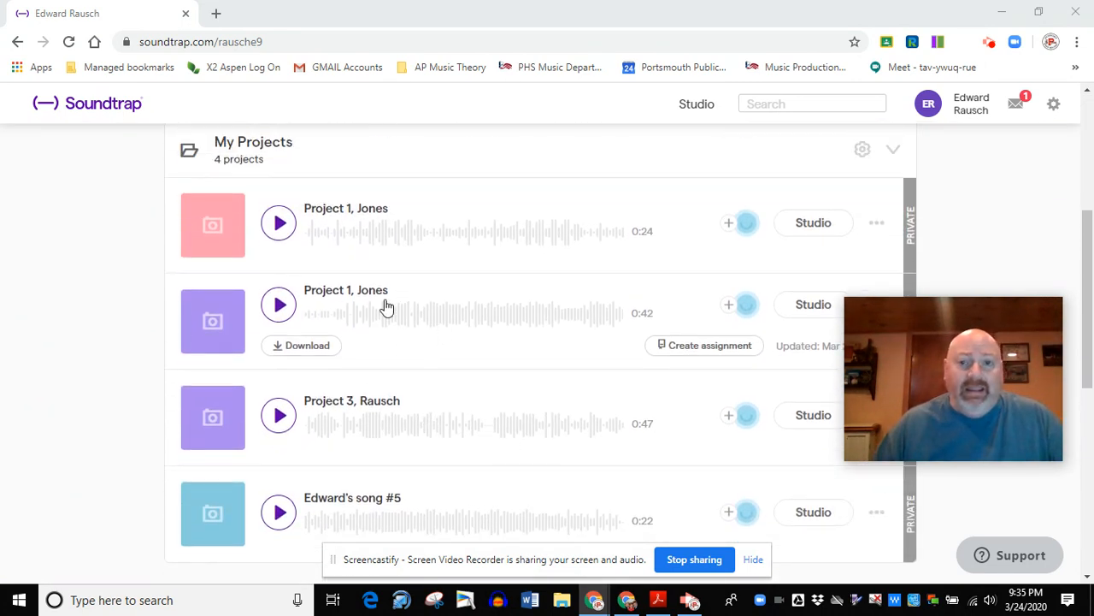
{"action": "scroll", "coordinate": [422, 337], "scroll_direction": "up", "scroll_amount": 2}
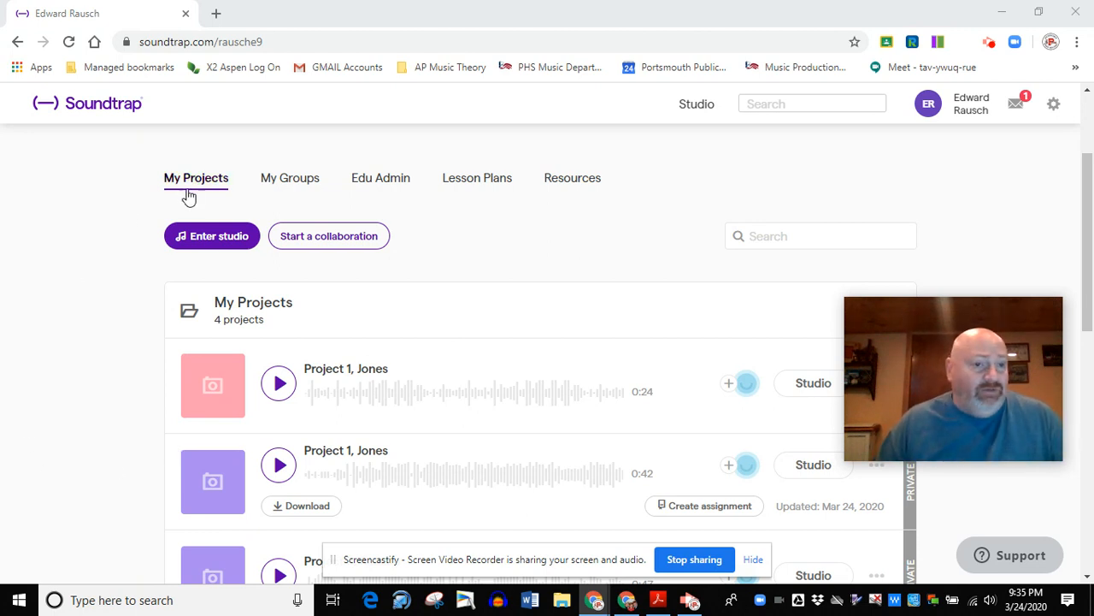
{"action": "left_click_drag", "start_coordinate": [162, 204], "coordinate": [229, 258]}
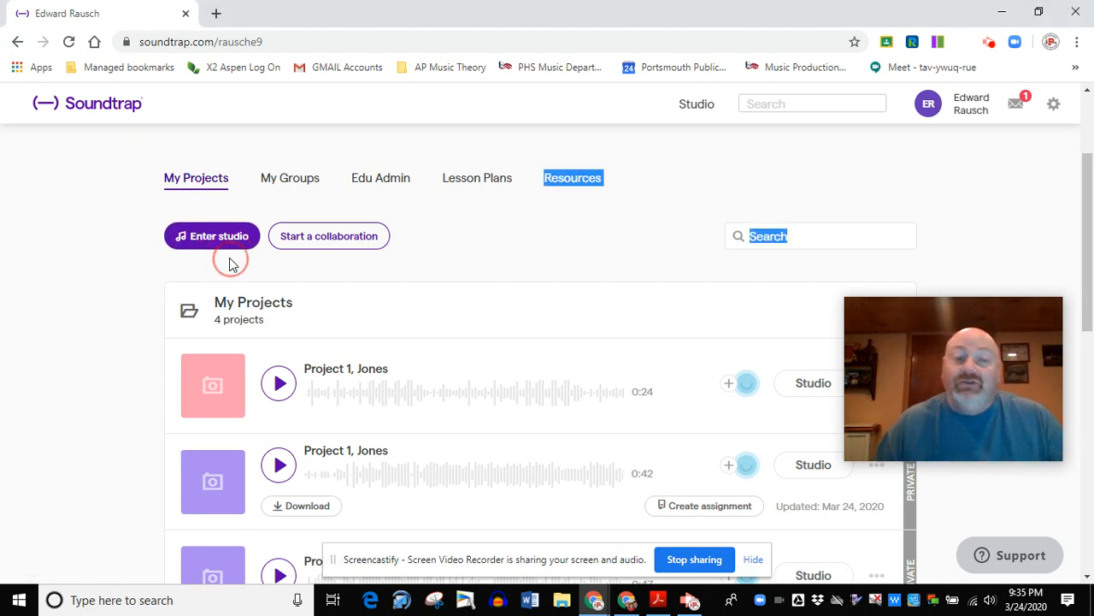
{"action": "left_click", "coordinate": [213, 240]}
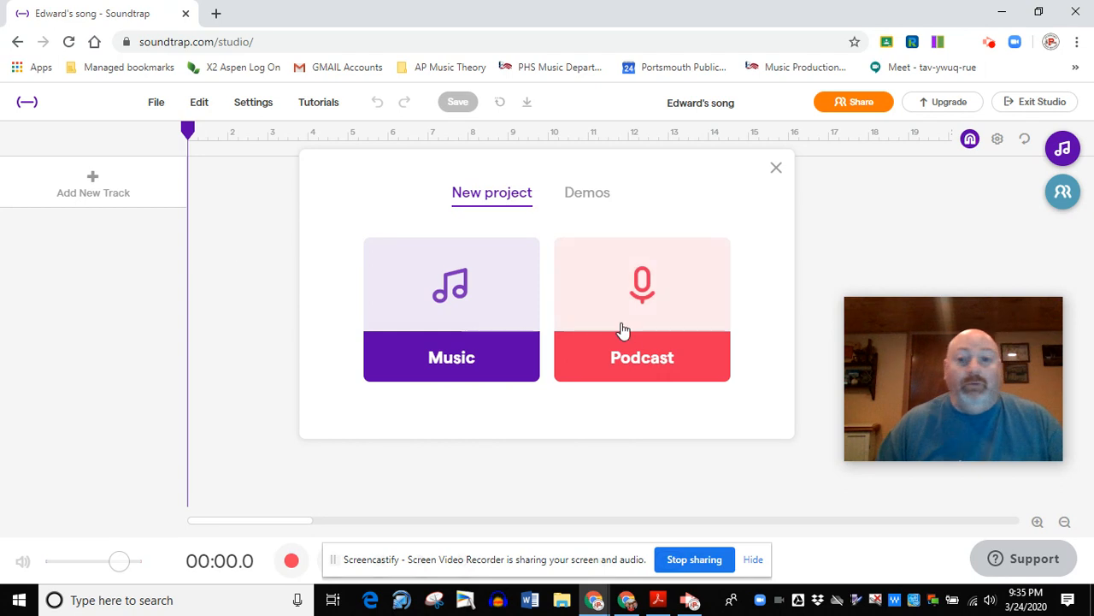
{"action": "left_click", "coordinate": [450, 360]}
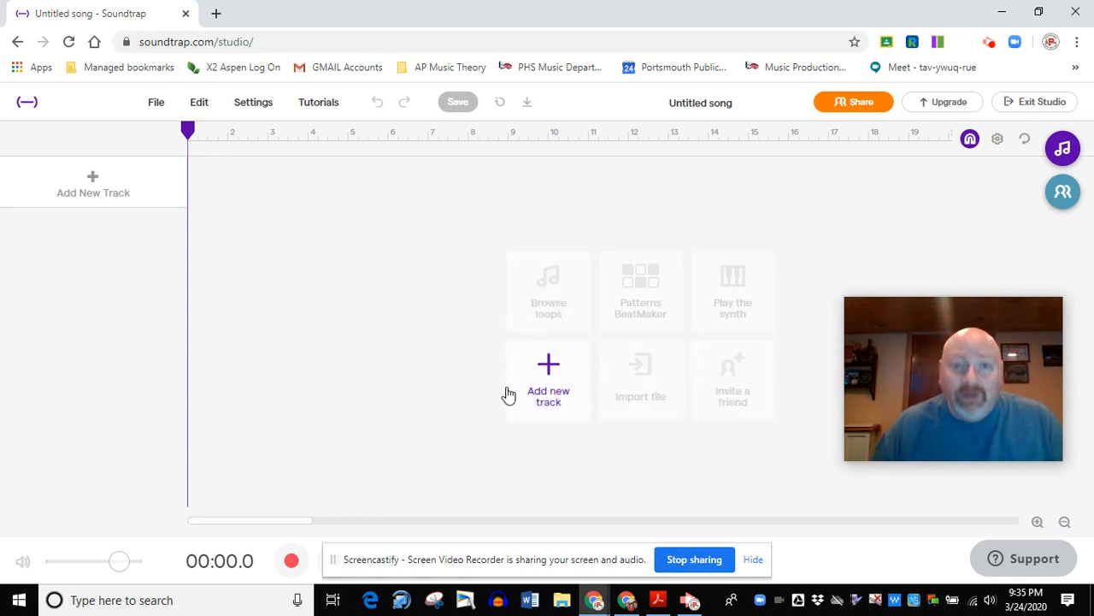
Browse the loops, narrow the featured ones to Bass, and preview Bass - Retro Funk 1.
{"action": "left_click", "coordinate": [552, 287]}
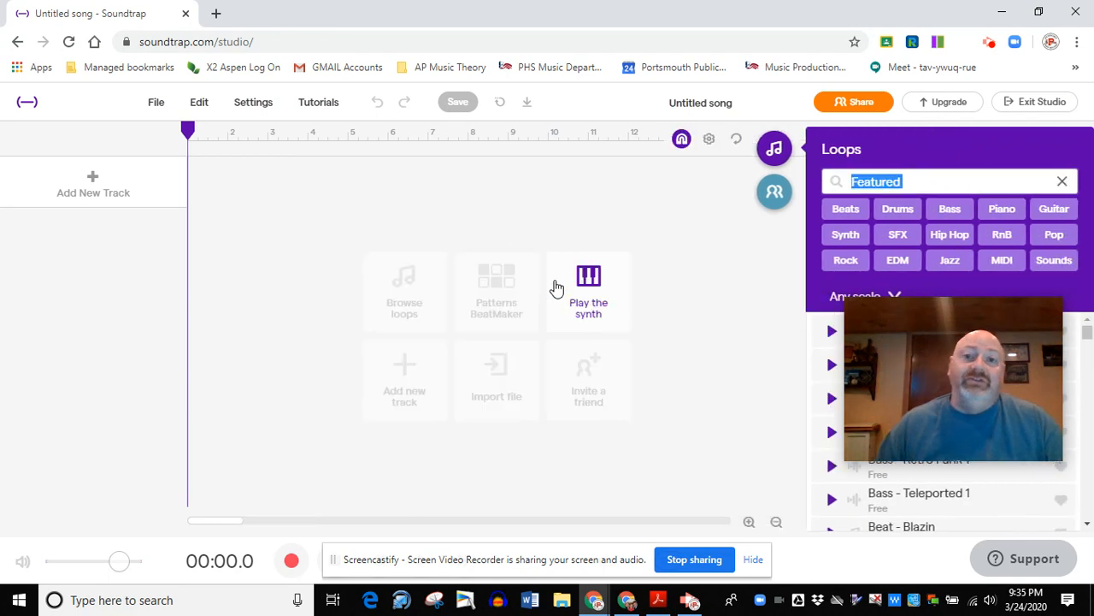
{"action": "left_click_drag", "start_coordinate": [947, 316], "coordinate": [135, 375]}
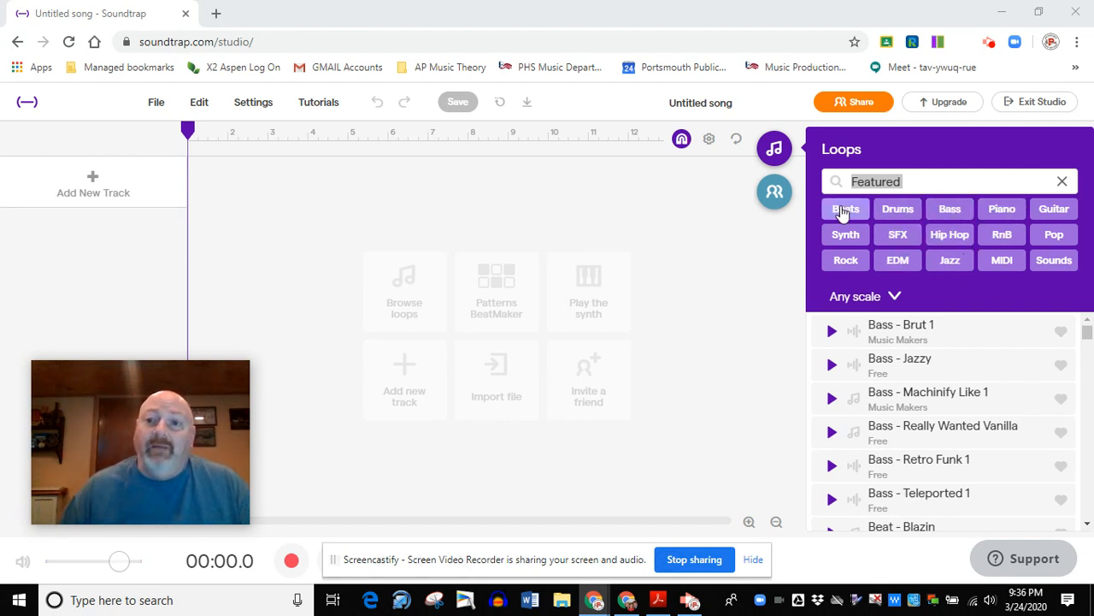
{"action": "left_click", "coordinate": [952, 211]}
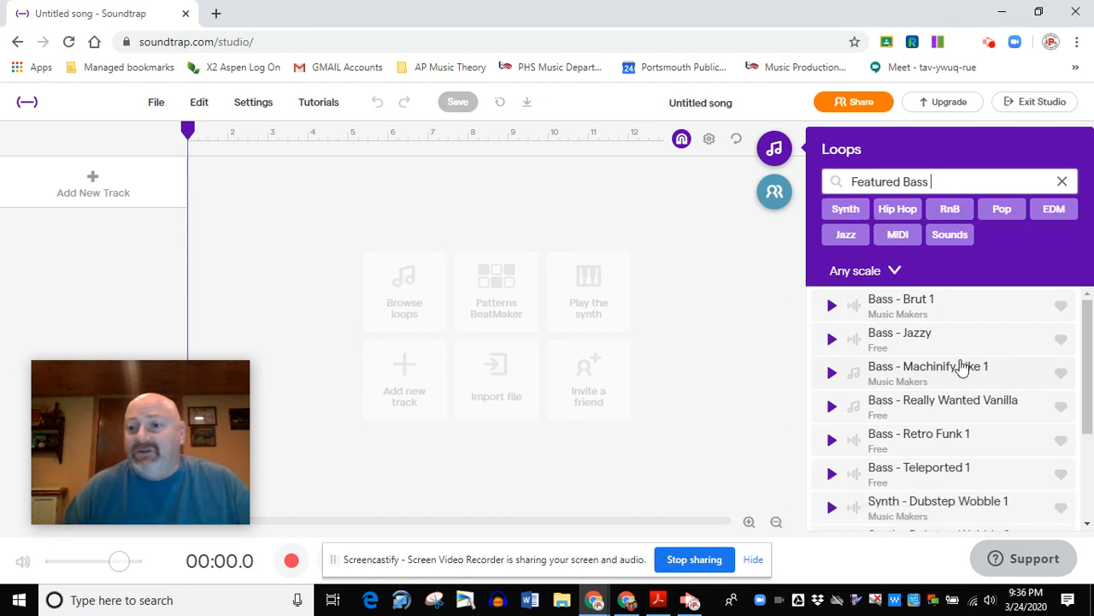
{"action": "scroll", "coordinate": [960, 367], "scroll_direction": "down", "scroll_amount": 3}
{"action": "scroll", "coordinate": [962, 367], "scroll_direction": "up", "scroll_amount": 3}
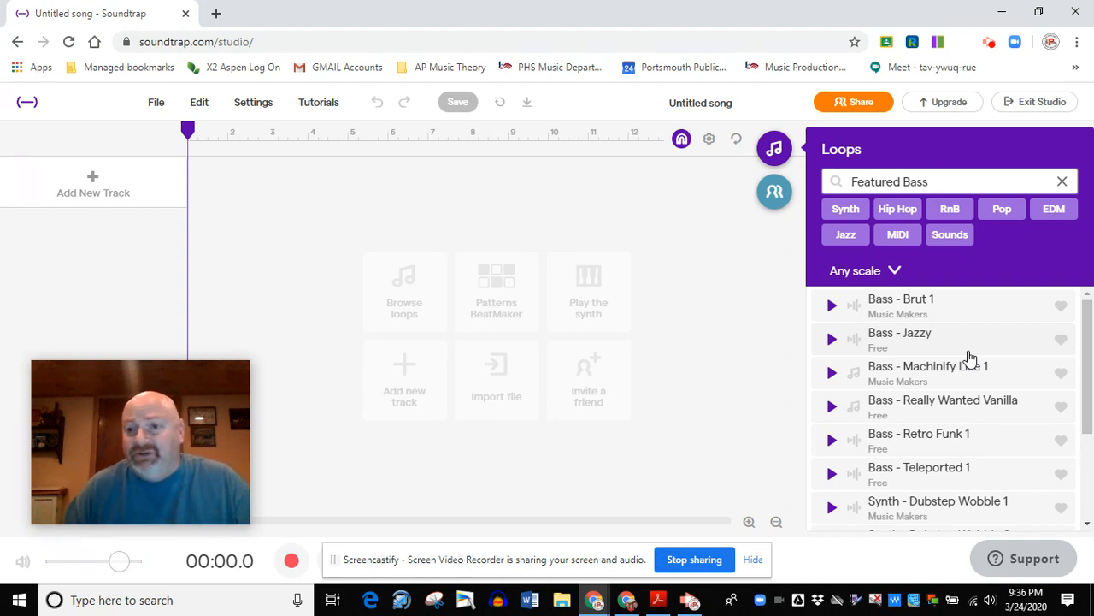
{"action": "scroll", "coordinate": [970, 358], "scroll_direction": "down", "scroll_amount": 2}
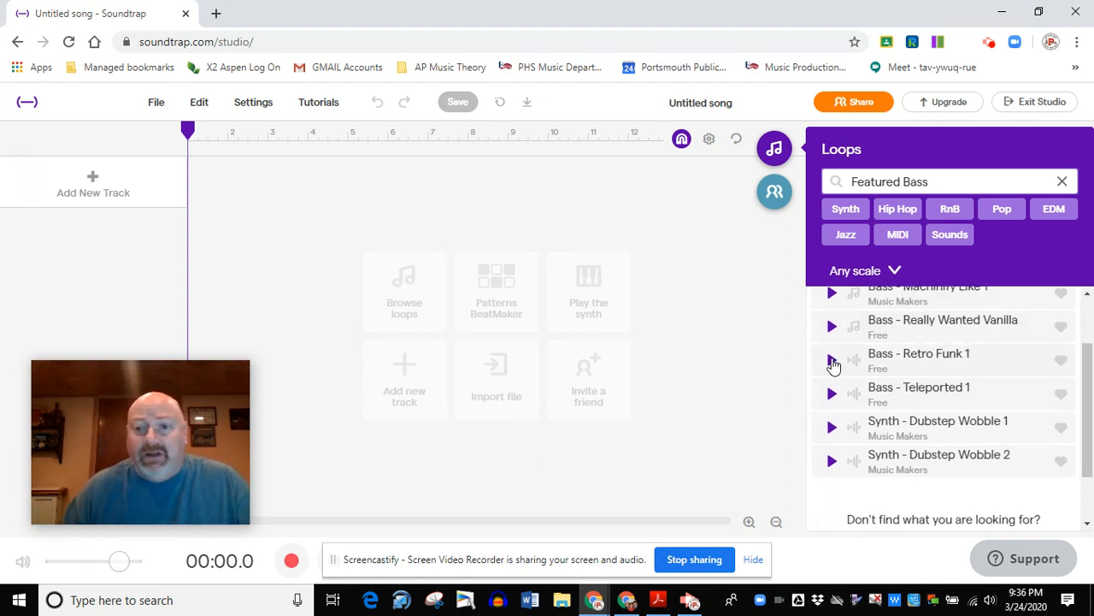
{"action": "left_click", "coordinate": [832, 360]}
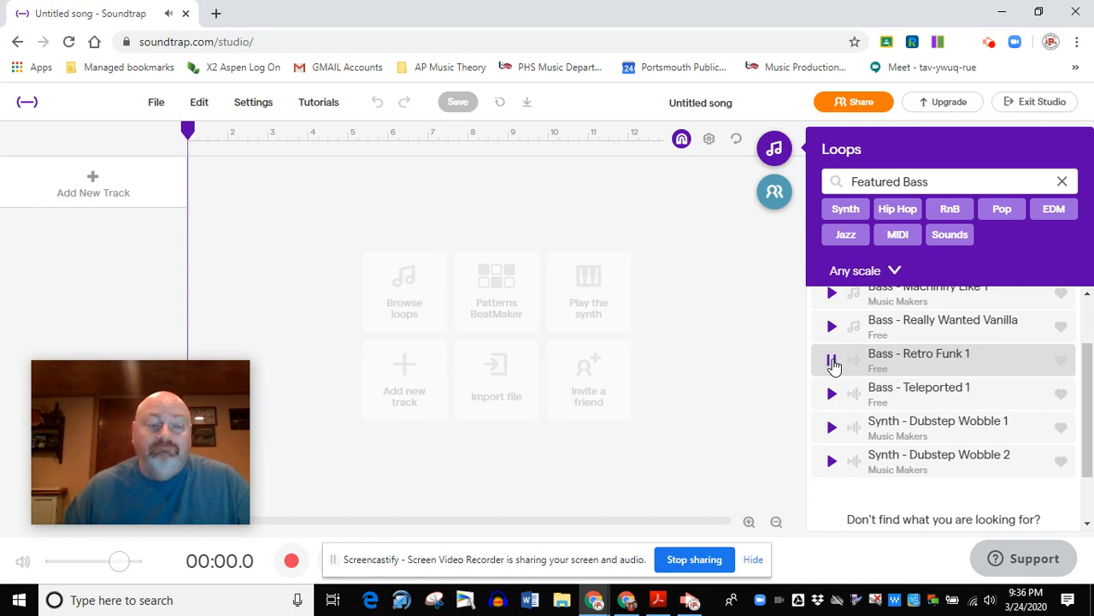
Place the Bass - Retro Funk 1 loop on a new track at bar 1 and extend it to about bar 14.
{"action": "left_click_drag", "start_coordinate": [915, 354], "coordinate": [190, 173]}
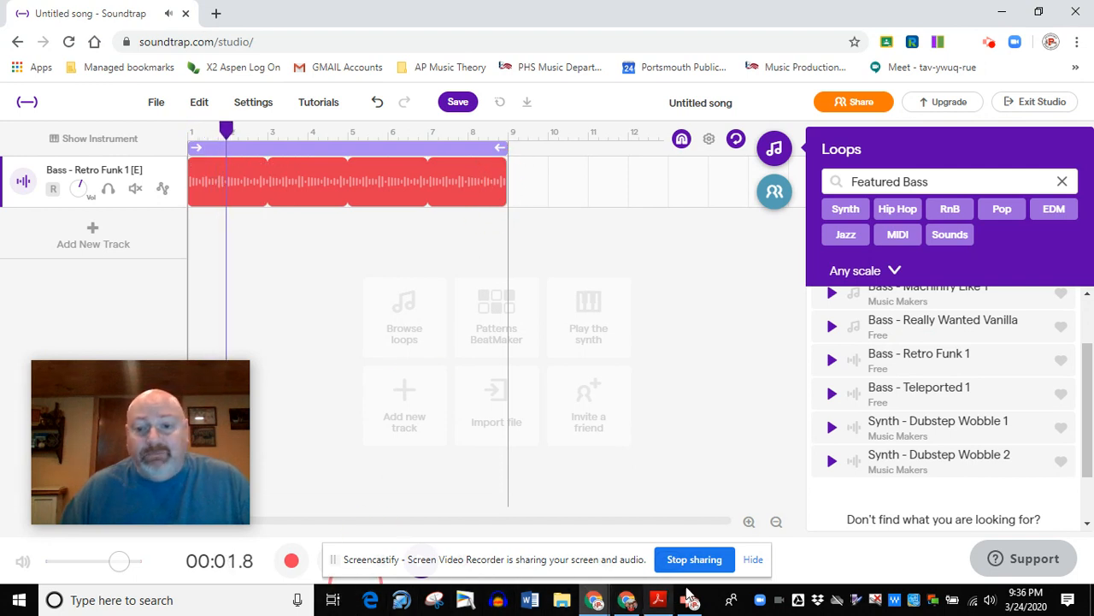
{"action": "left_click", "coordinate": [752, 559]}
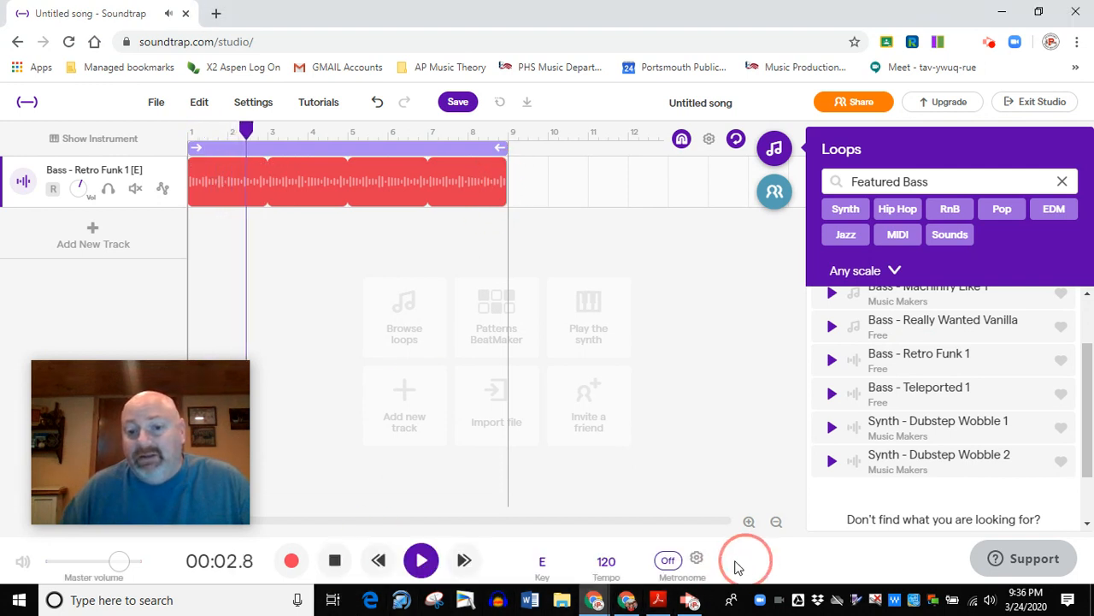
{"action": "left_click", "coordinate": [334, 560]}
{"action": "left_click_drag", "start_coordinate": [503, 177], "coordinate": [694, 190]}
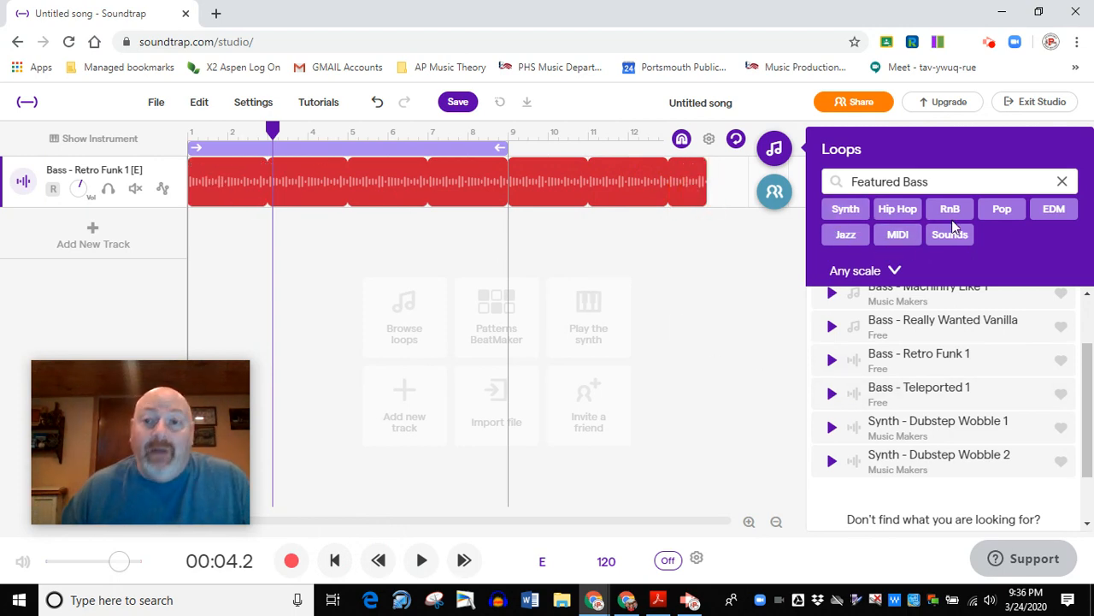
Replace the loop filter with Drums and preview Brampton - Beat 2 (Full).
{"action": "left_click", "coordinate": [1065, 183]}
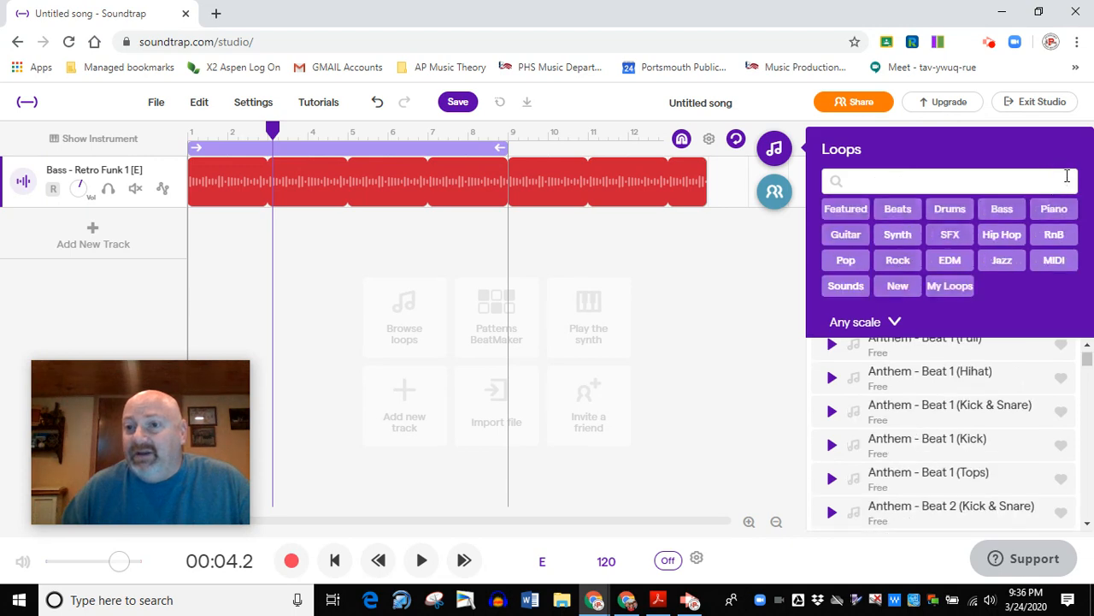
{"action": "left_click", "coordinate": [949, 210]}
{"action": "scroll", "coordinate": [953, 402], "scroll_direction": "down", "scroll_amount": 10}
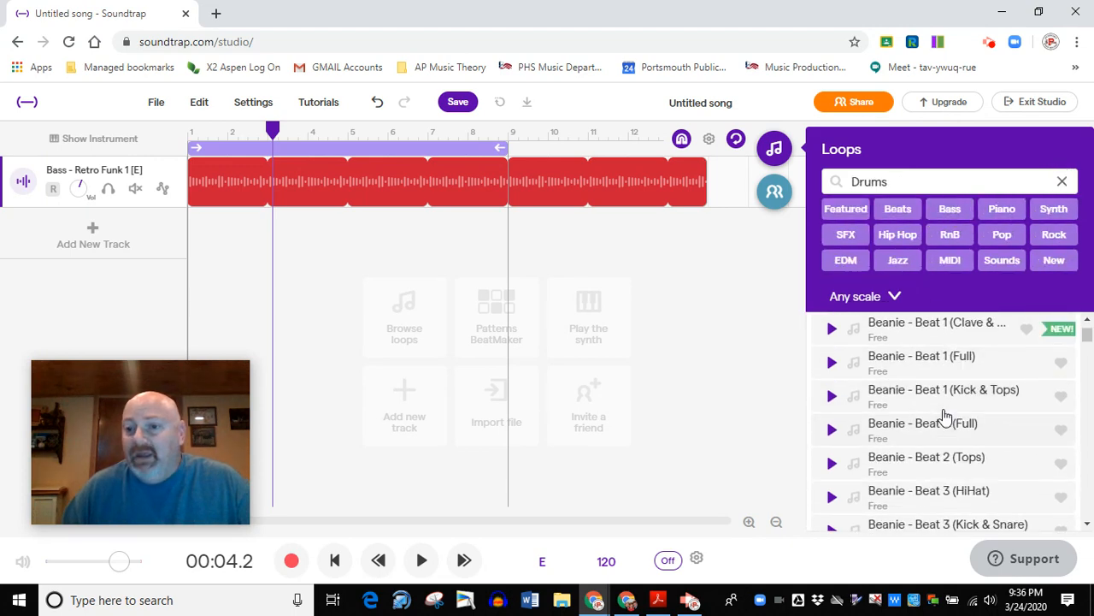
{"action": "scroll", "coordinate": [967, 432], "scroll_direction": "down", "scroll_amount": 6}
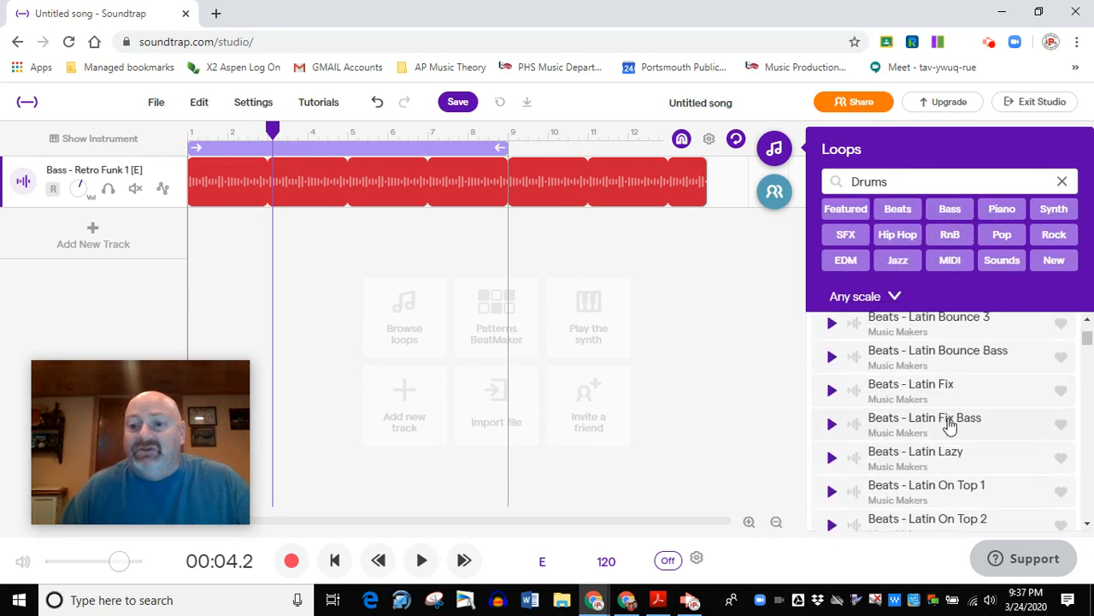
{"action": "scroll", "coordinate": [967, 425], "scroll_direction": "down", "scroll_amount": 4}
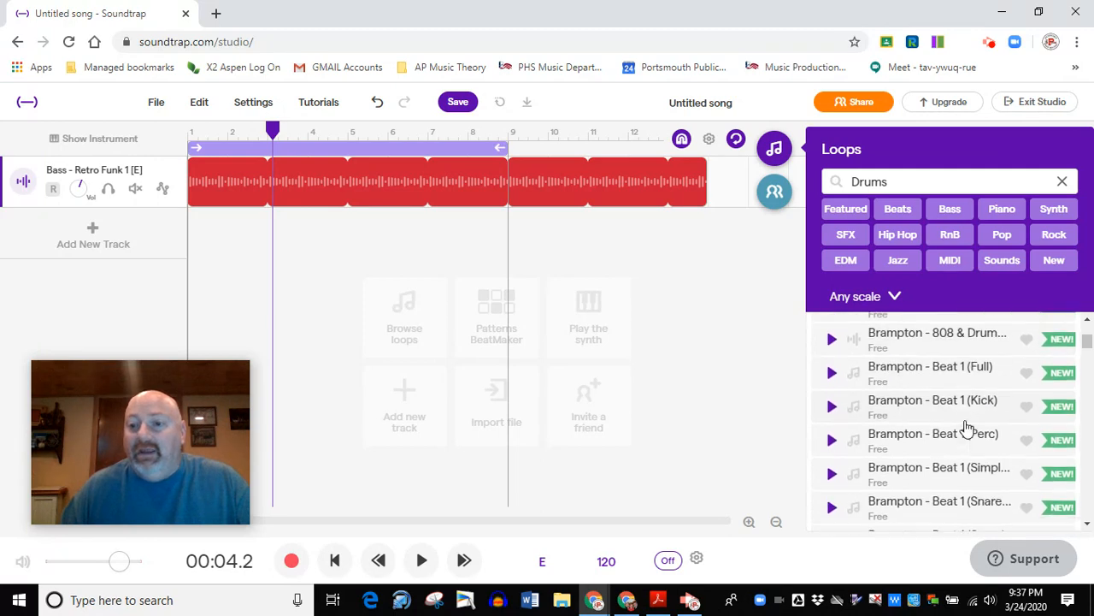
{"action": "scroll", "coordinate": [889, 446], "scroll_direction": "down", "scroll_amount": 2}
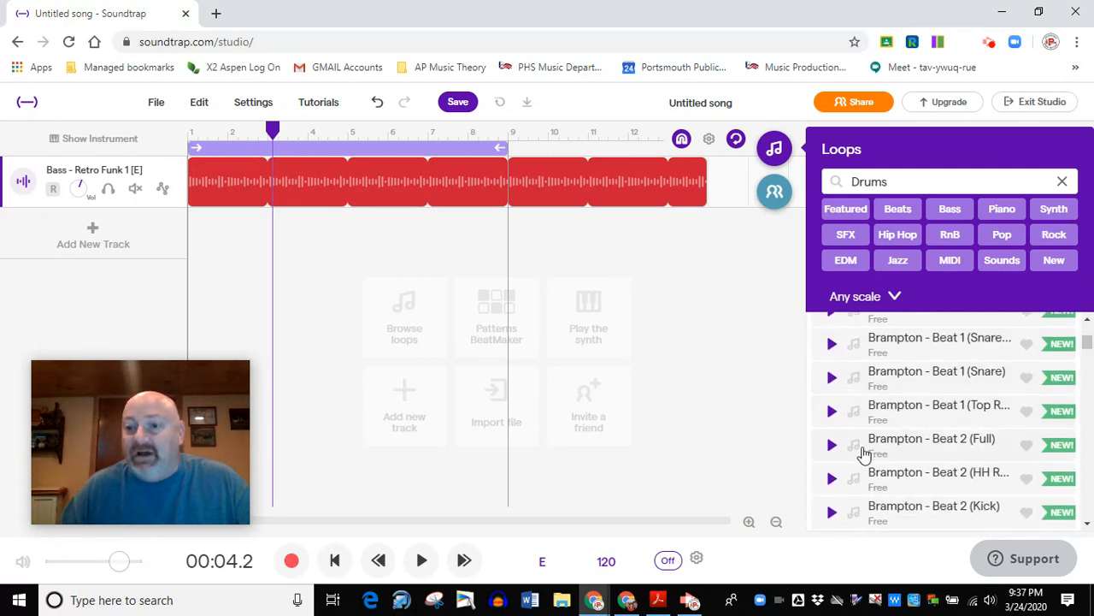
{"action": "left_click", "coordinate": [832, 446]}
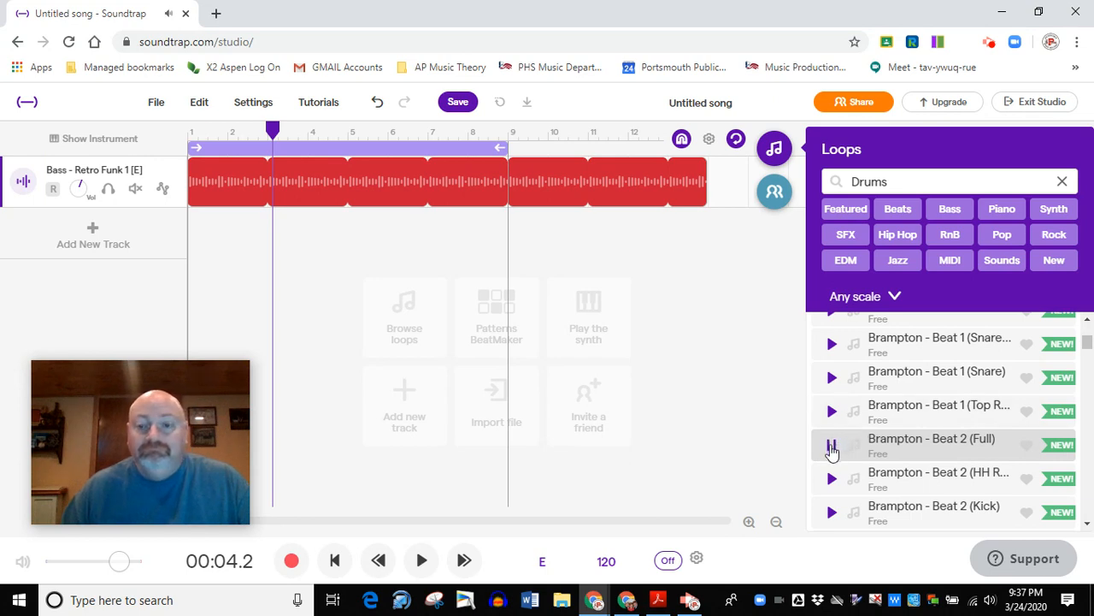
Add the Brampton - Beat 2 (Full) loop on a second track from bar 3 and extend it to the end of the bass region.
{"action": "left_click_drag", "start_coordinate": [923, 444], "coordinate": [274, 264]}
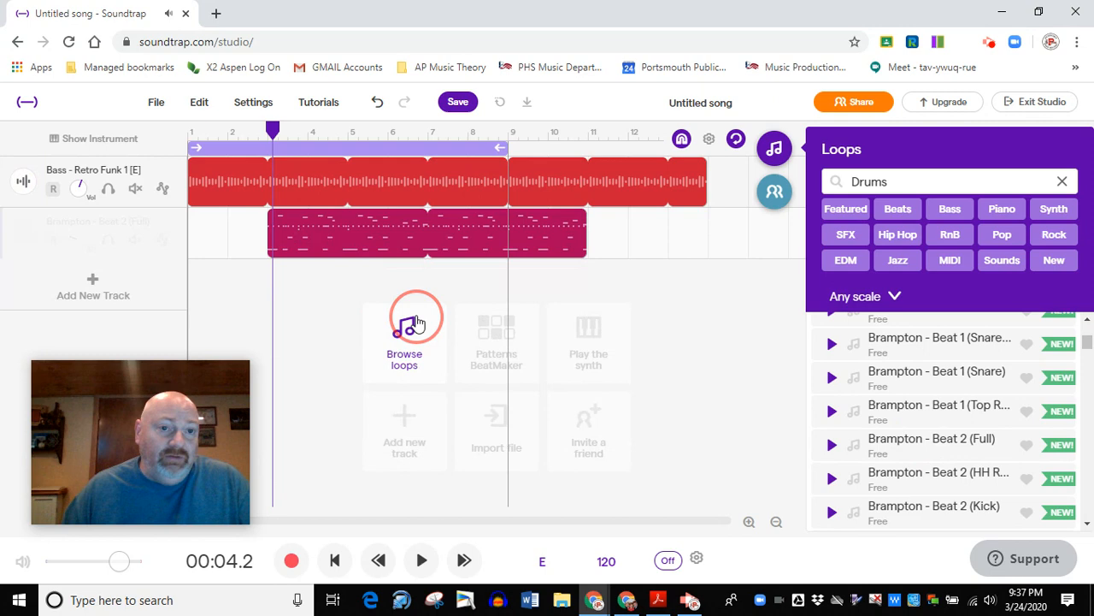
{"action": "left_click", "coordinate": [596, 258]}
{"action": "left_click_drag", "start_coordinate": [585, 236], "coordinate": [707, 260]}
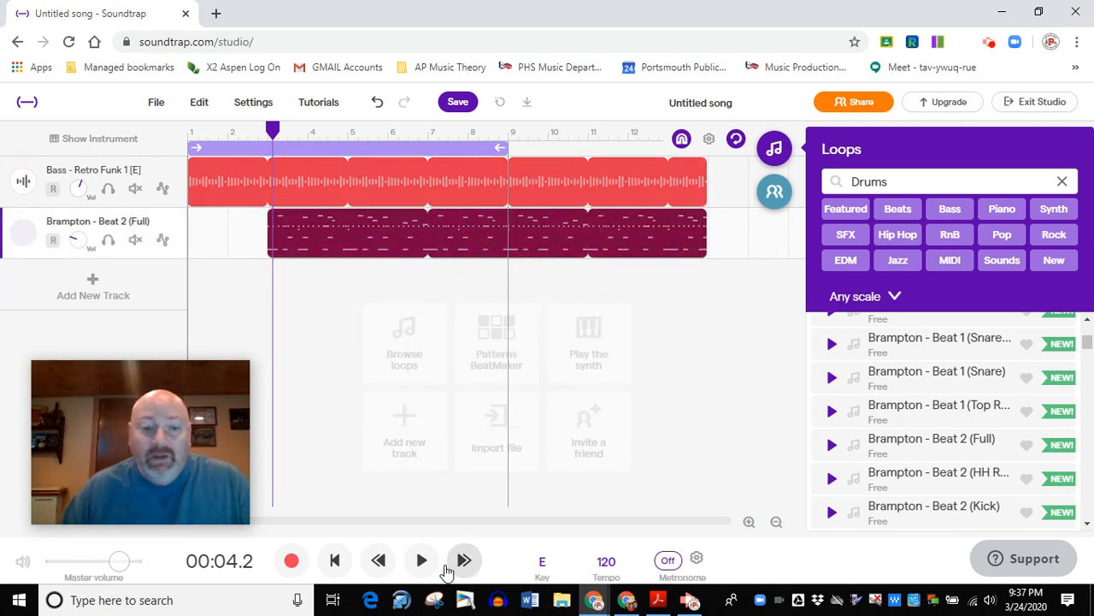
Play the song from the beginning to hear both tracks together, and stop playback.
{"action": "left_click_drag", "start_coordinate": [377, 503], "coordinate": [331, 564]}
{"action": "left_click", "coordinate": [336, 564]}
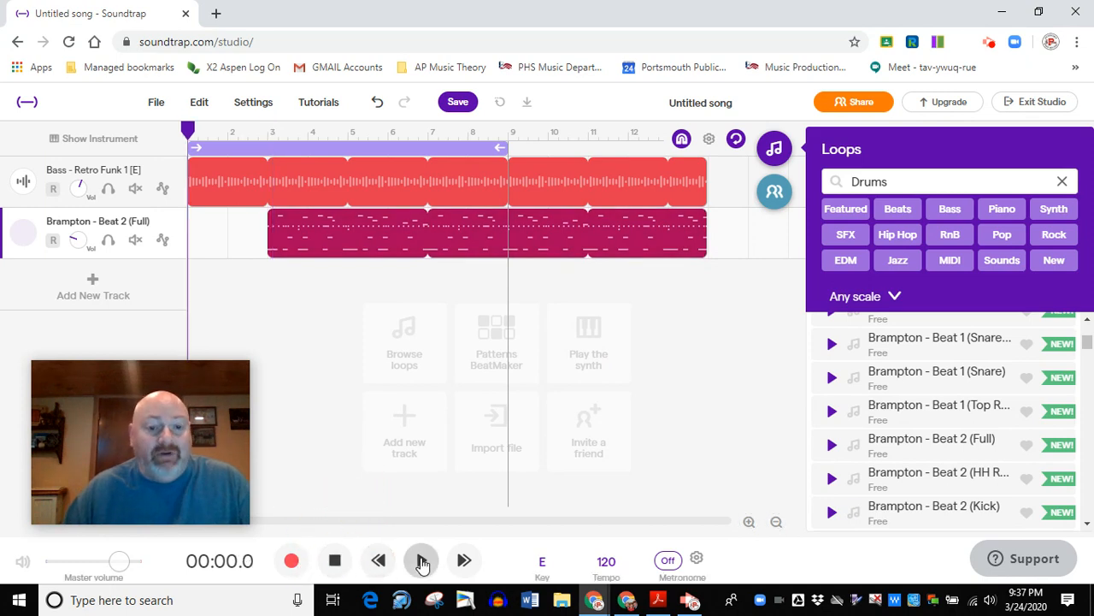
{"action": "left_click", "coordinate": [422, 562]}
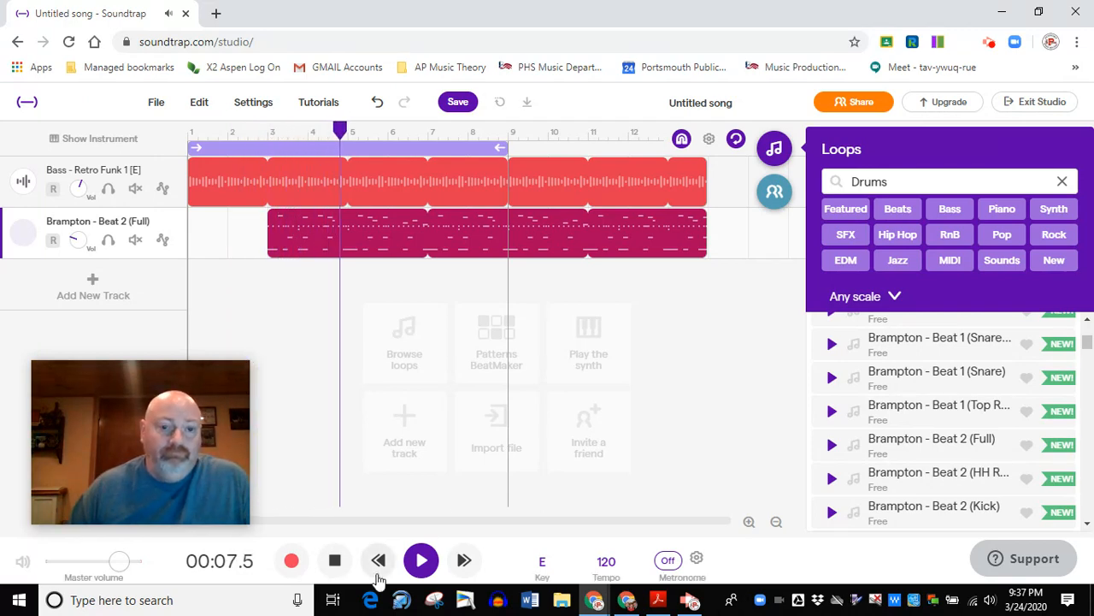
{"action": "left_click", "coordinate": [335, 560]}
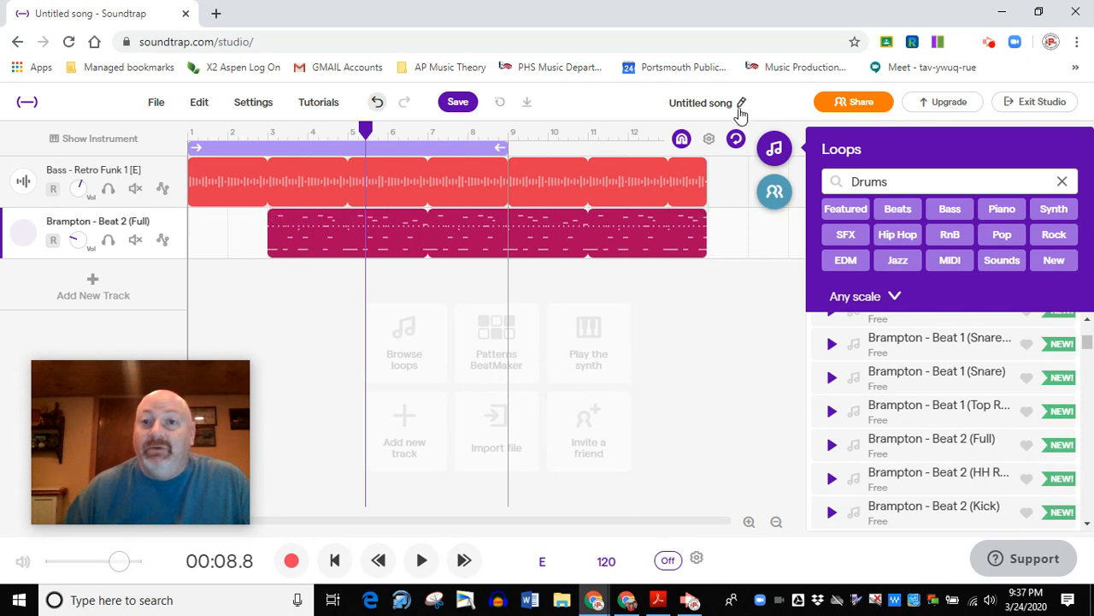
Rename the untitled song to "Project 1," followed by the student's last name.
{"action": "left_click", "coordinate": [710, 134]}
{"action": "left_click", "coordinate": [735, 99]}
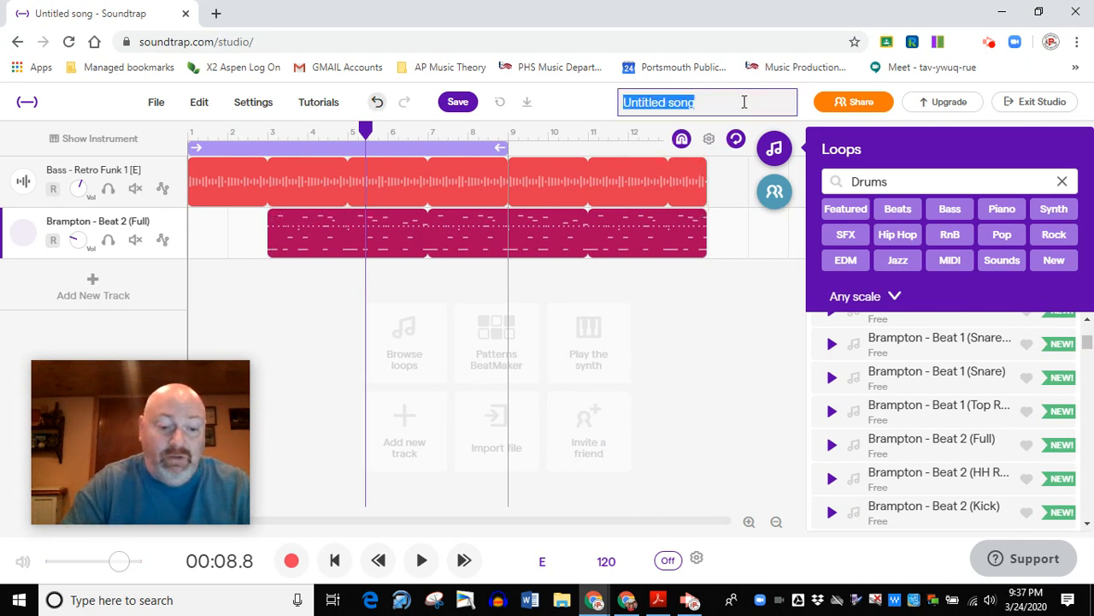
{"action": "type", "text": "Project 1, Rausch"}
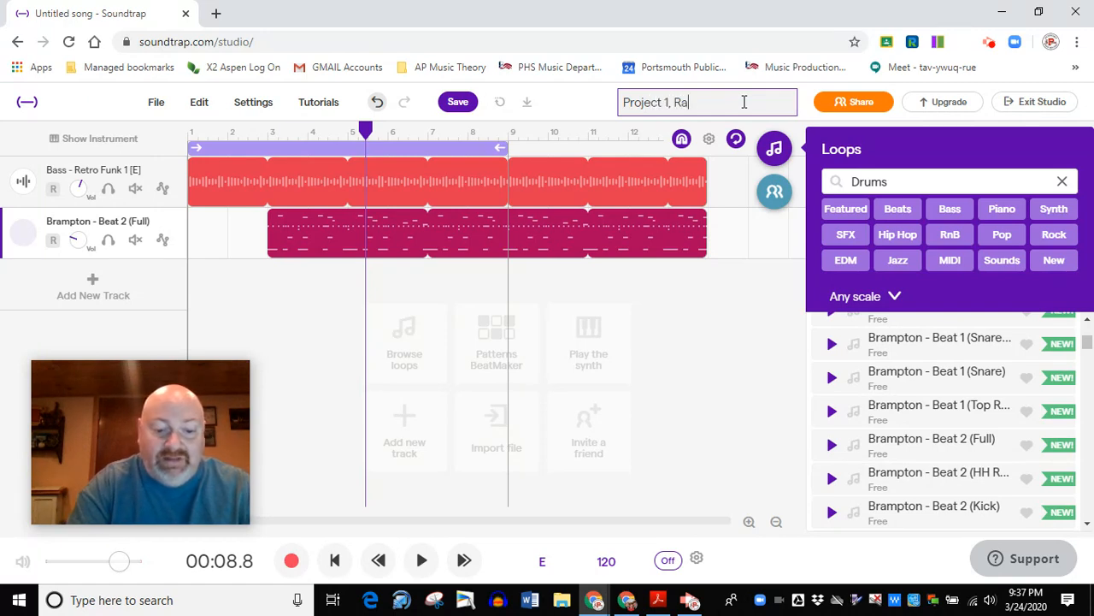
Finish the song title with the student's last name after "Project 1," and save the project.
{"action": "key", "text": "Return"}
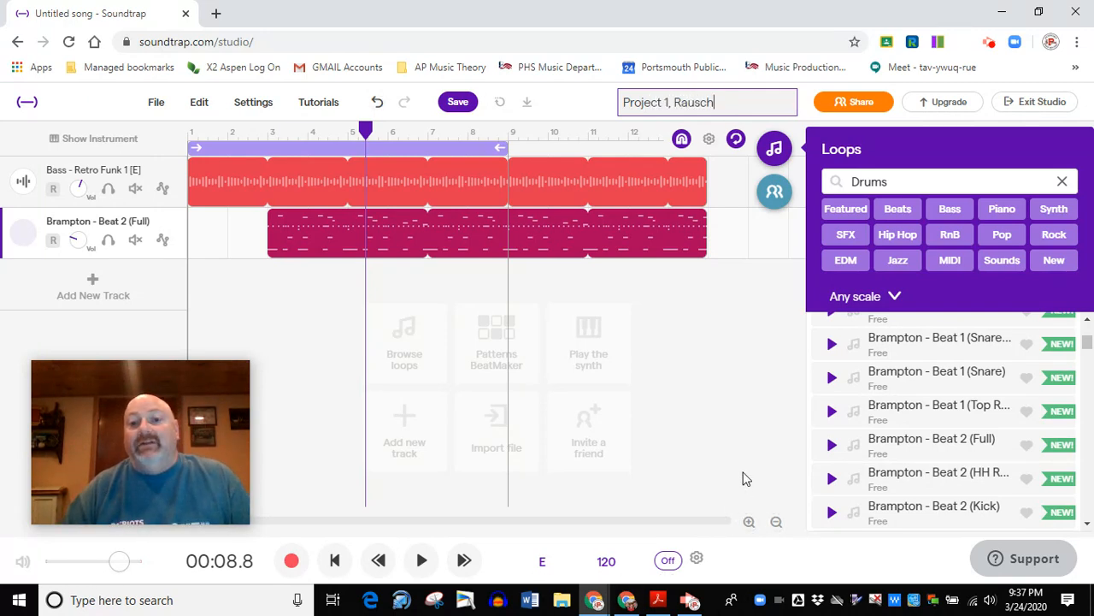
{"action": "left_click", "coordinate": [719, 403]}
{"action": "left_click", "coordinate": [459, 104]}
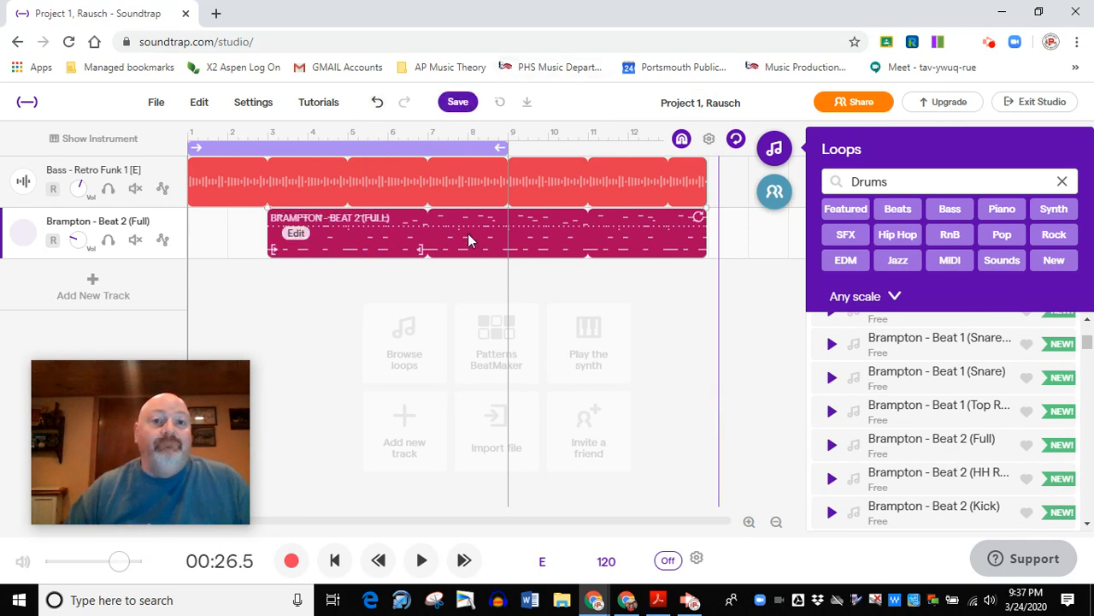
{"action": "left_click", "coordinate": [460, 107]}
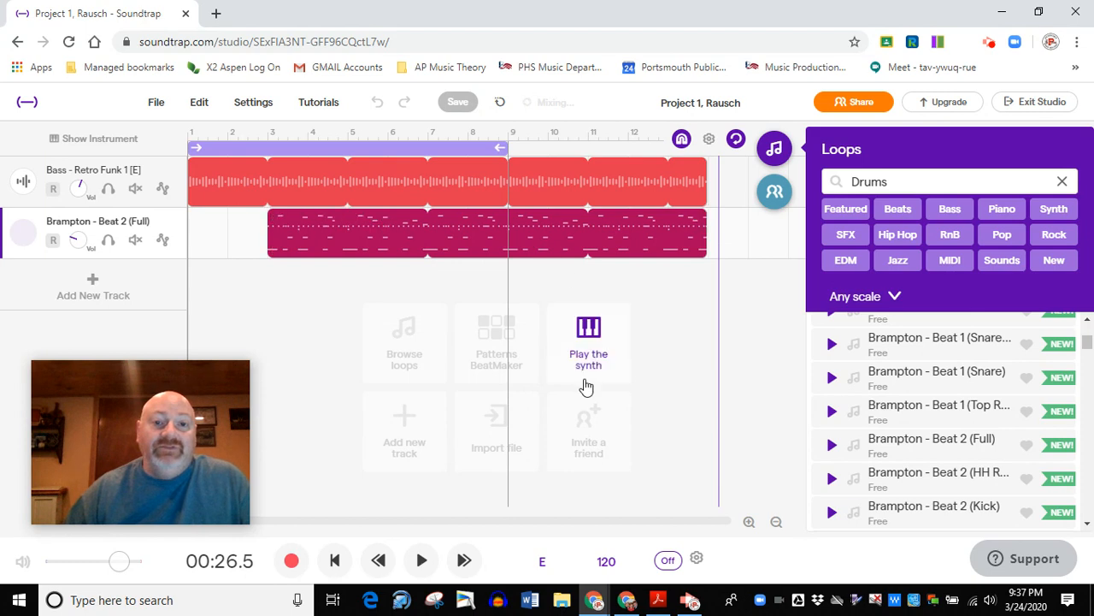
Exit the studio and find the newly saved project in the My Projects list on the profile page.
{"action": "left_click", "coordinate": [1038, 102]}
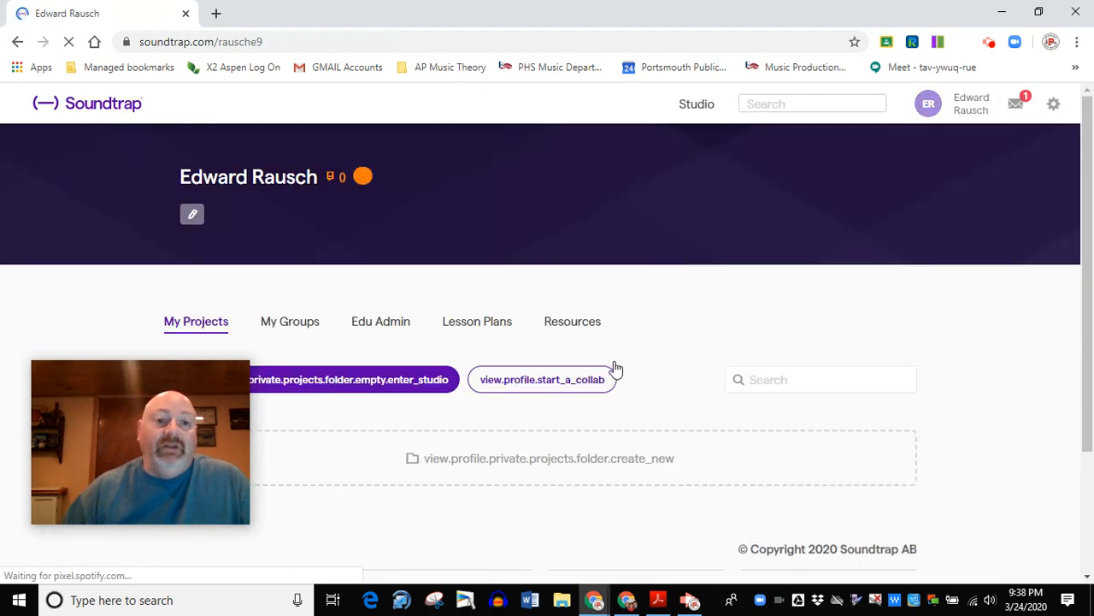
{"action": "scroll", "coordinate": [615, 363], "scroll_direction": "down", "scroll_amount": 2}
{"action": "scroll", "coordinate": [471, 334], "scroll_direction": "down", "scroll_amount": 2}
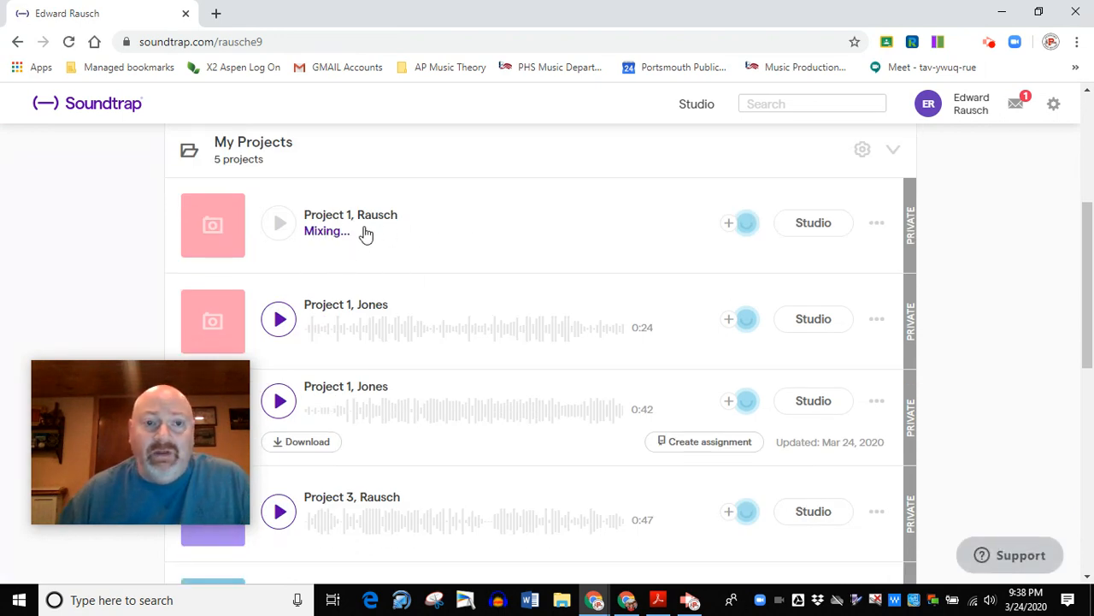
{"action": "scroll", "coordinate": [371, 271], "scroll_direction": "up", "scroll_amount": 2}
{"action": "scroll", "coordinate": [496, 325], "scroll_direction": "down", "scroll_amount": 1}
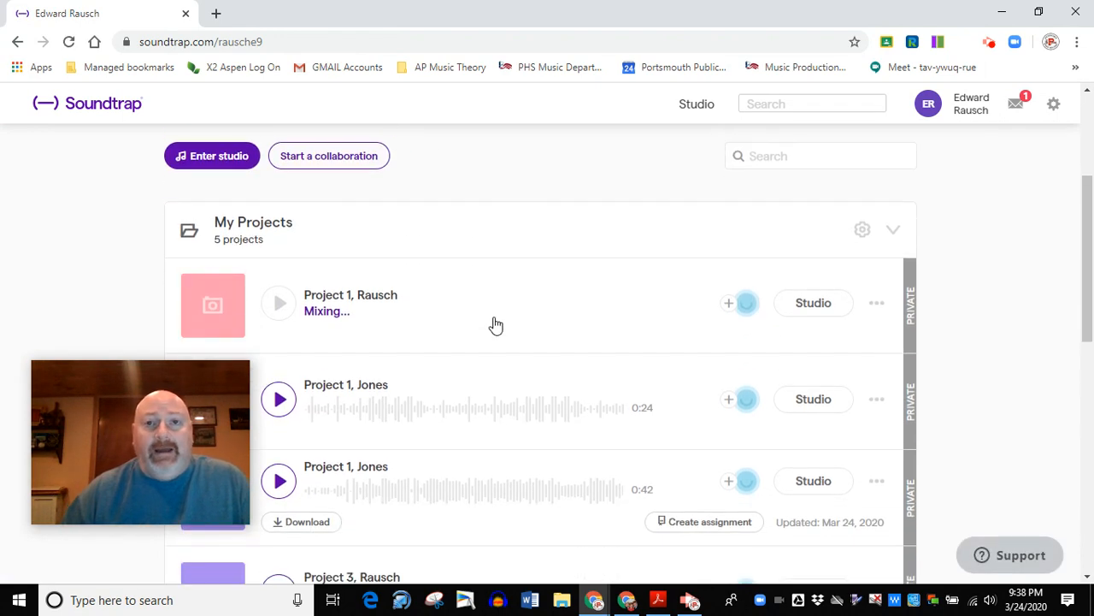